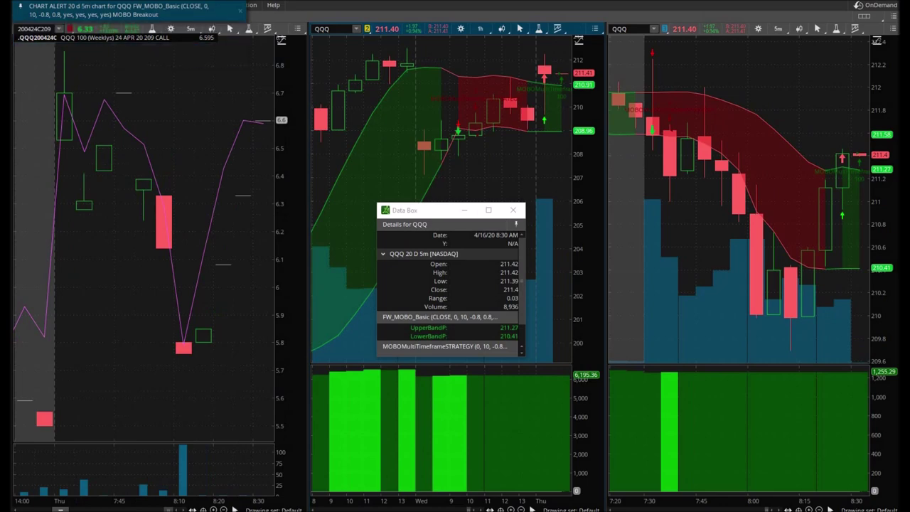
Bring tastyworks forward and list today's filled orders, showing the QQQ call bought at 6.60
key("alt+Tab")
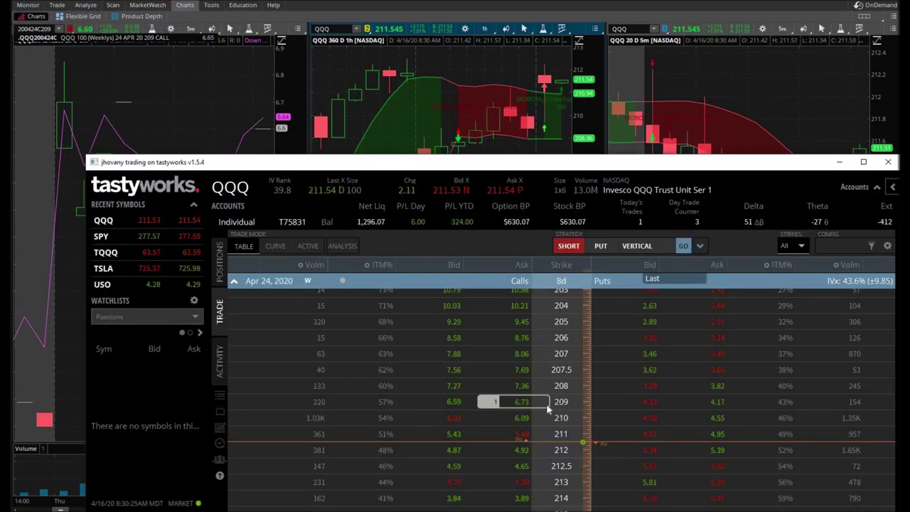
left_click(220, 362)
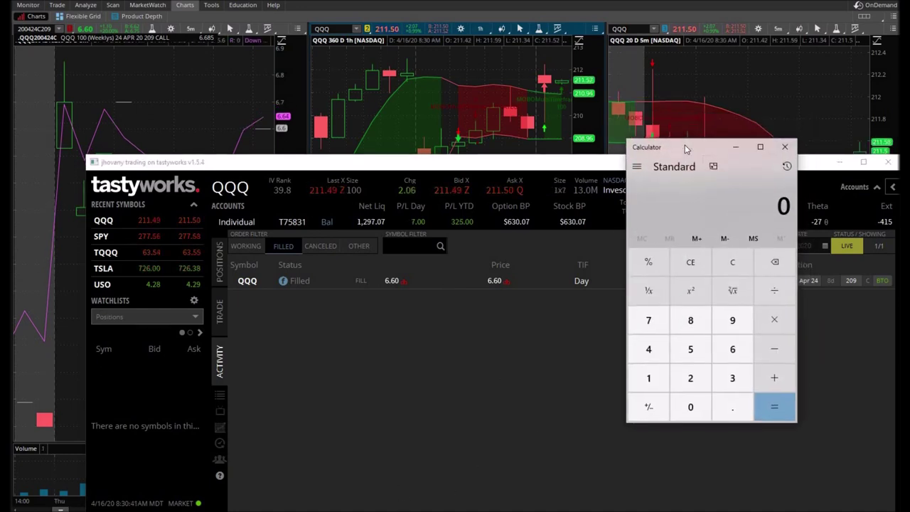
Compute 6.60 × 0.1 + 6.60 = 7.26 as the sell target, then close Calculator and view positions
type("6.60")
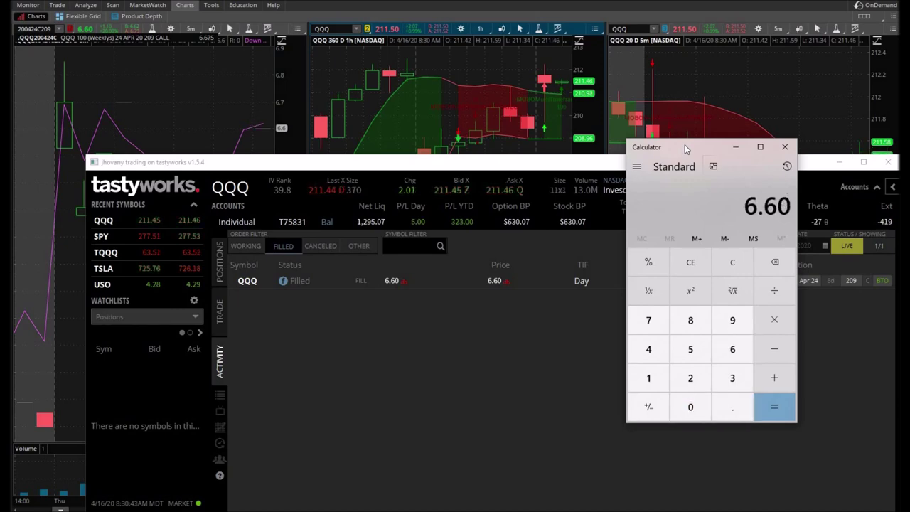
type("*.1")
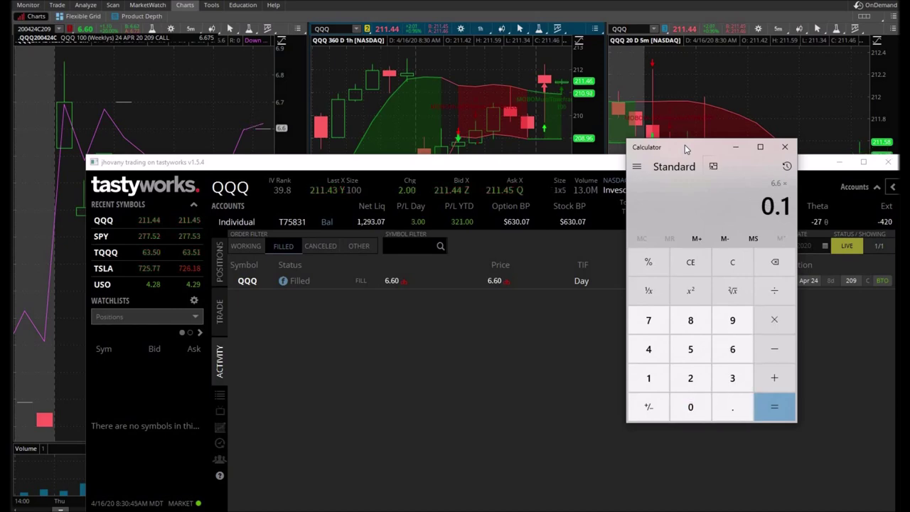
key("Return")
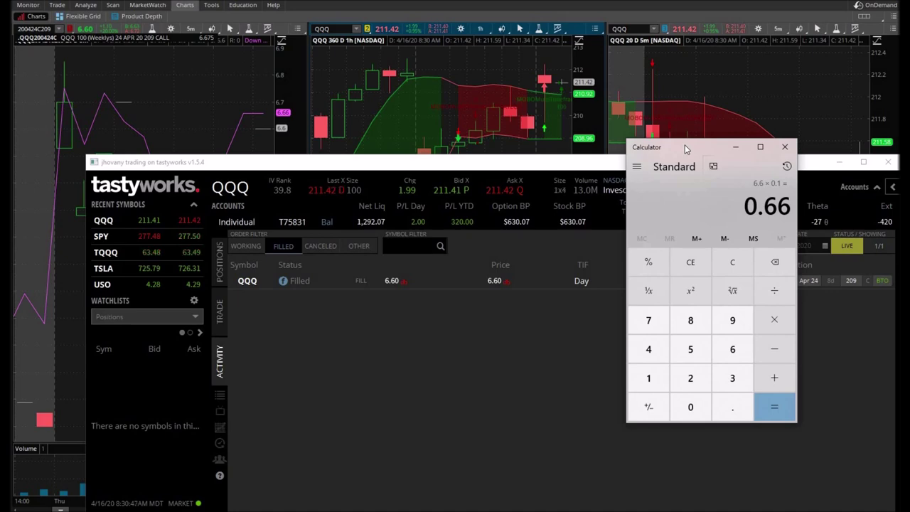
type("+6.60")
key("Return")
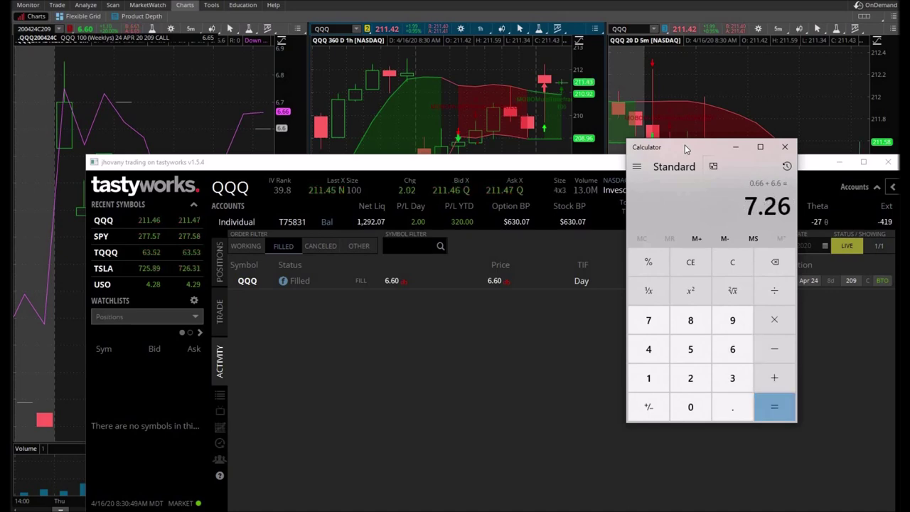
left_click(784, 147)
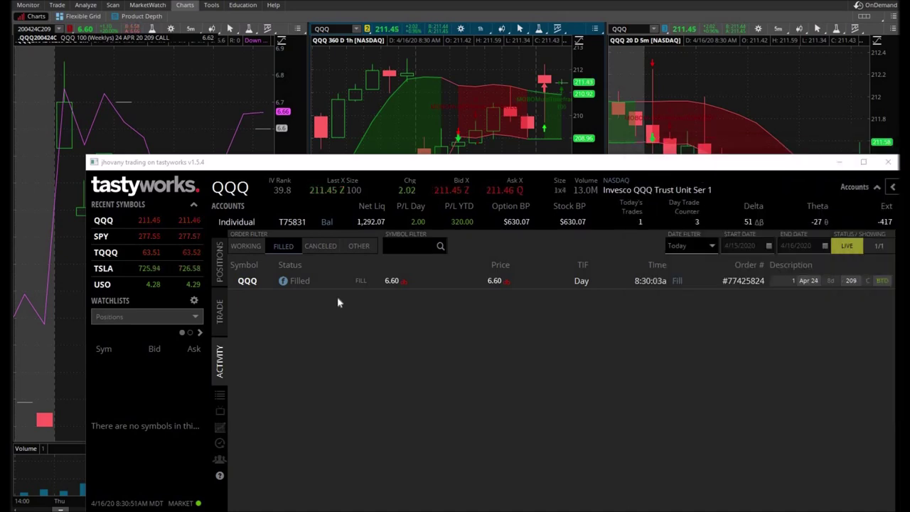
left_click(216, 275)
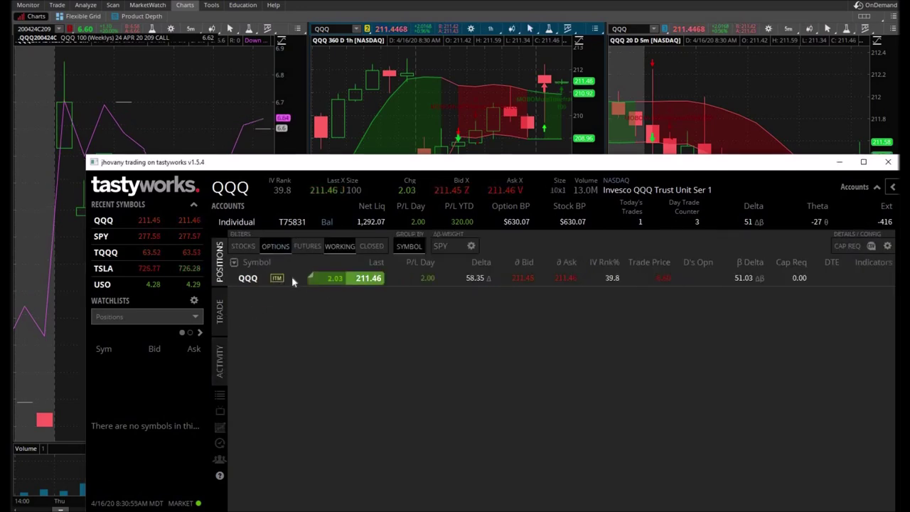
Close the QQQ Apr 24 209 call position with a limit sell order at 7.26
left_click(292, 280)
right_click(262, 295)
left_click(288, 304)
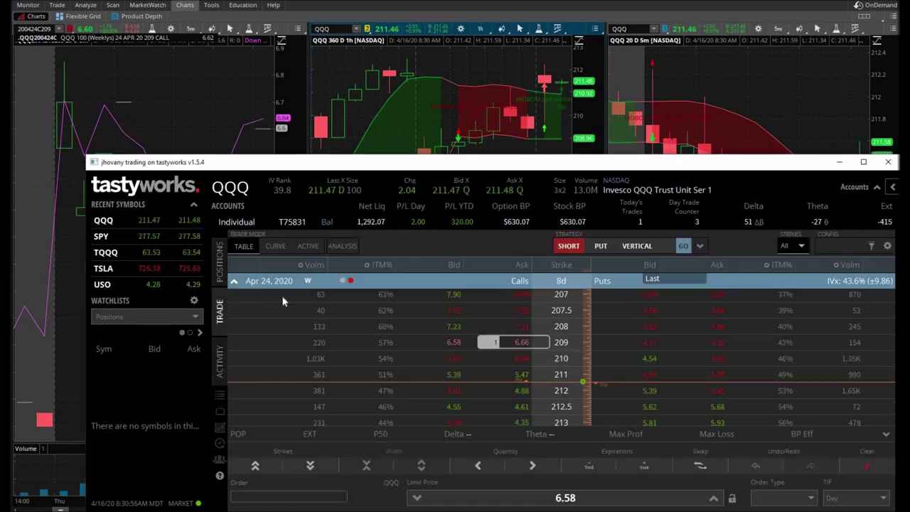
left_click_drag(510, 168, 497, 131)
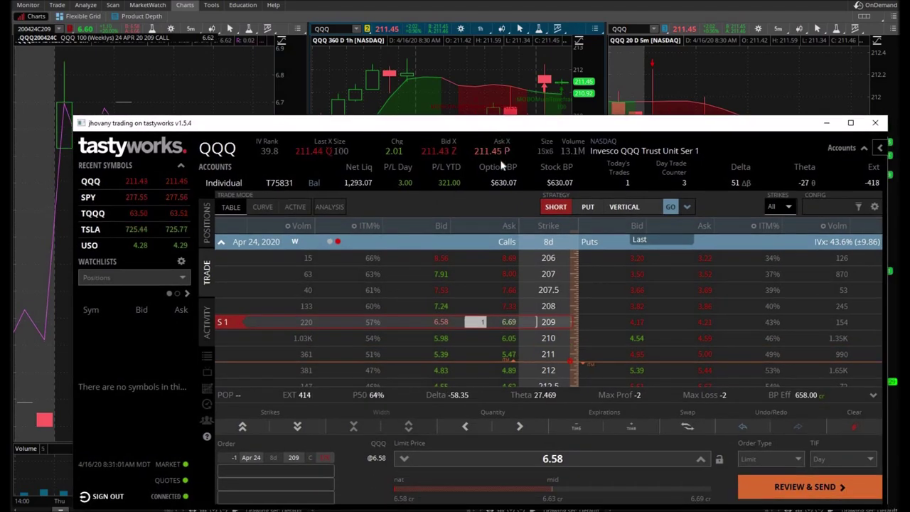
double_click(552, 458)
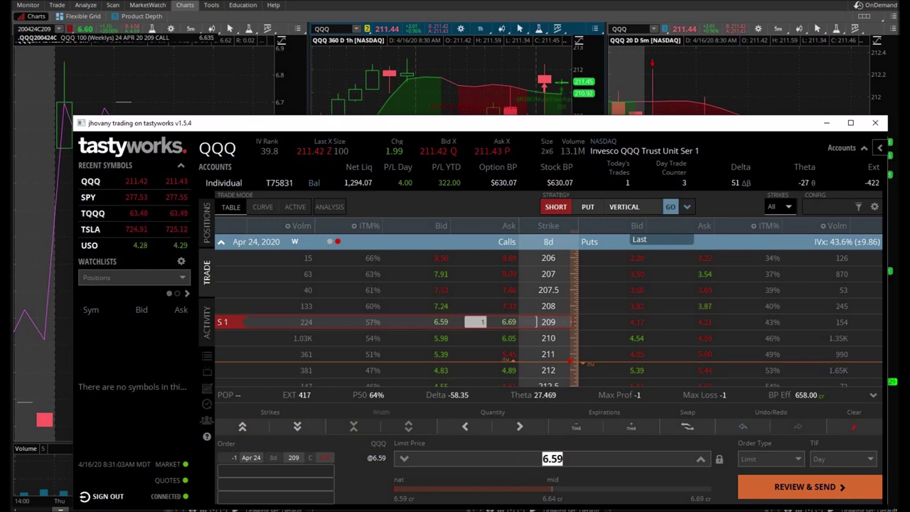
type("7.26")
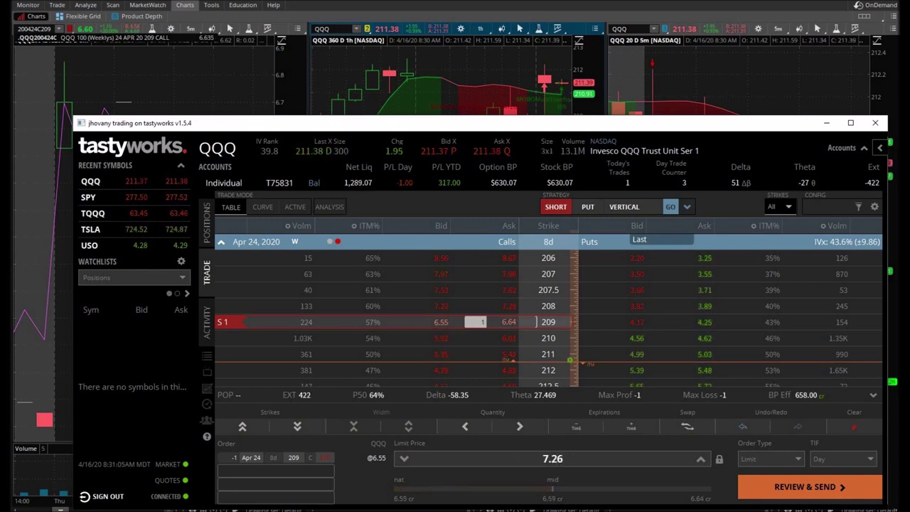
left_click(778, 489)
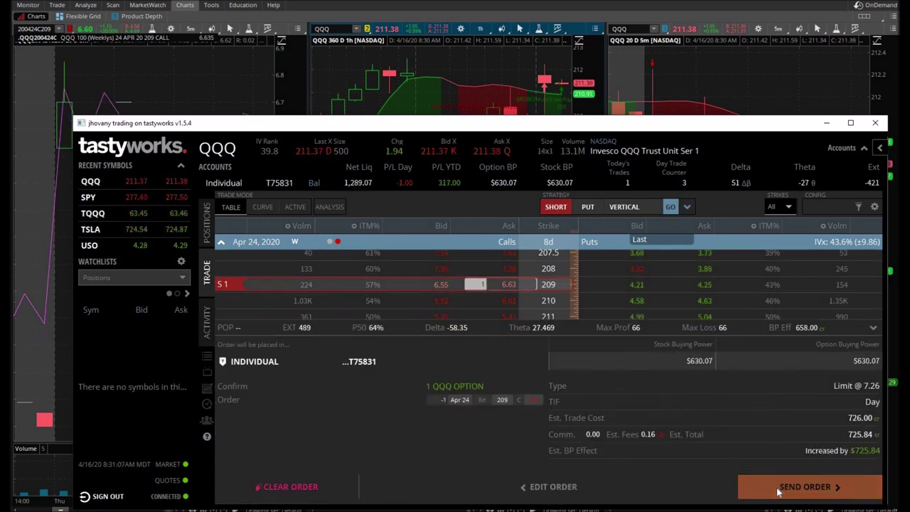
left_click(784, 488)
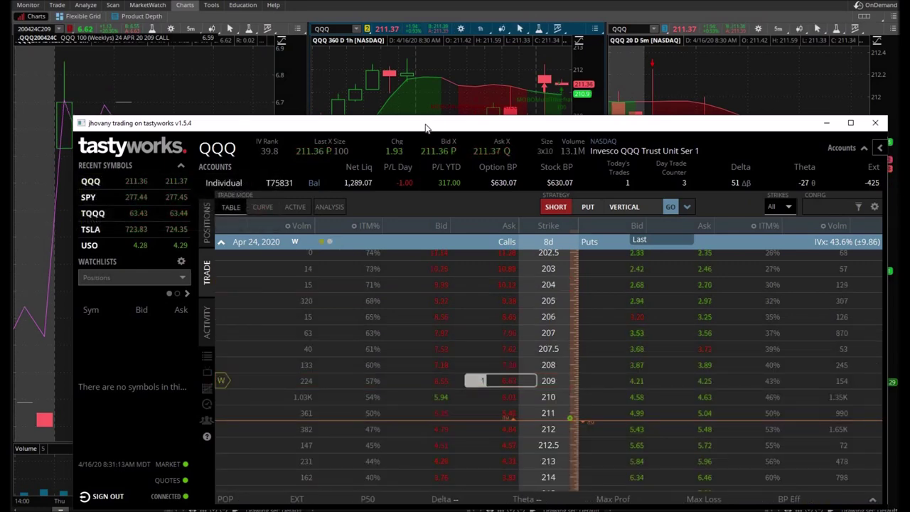
key("alt+Tab")
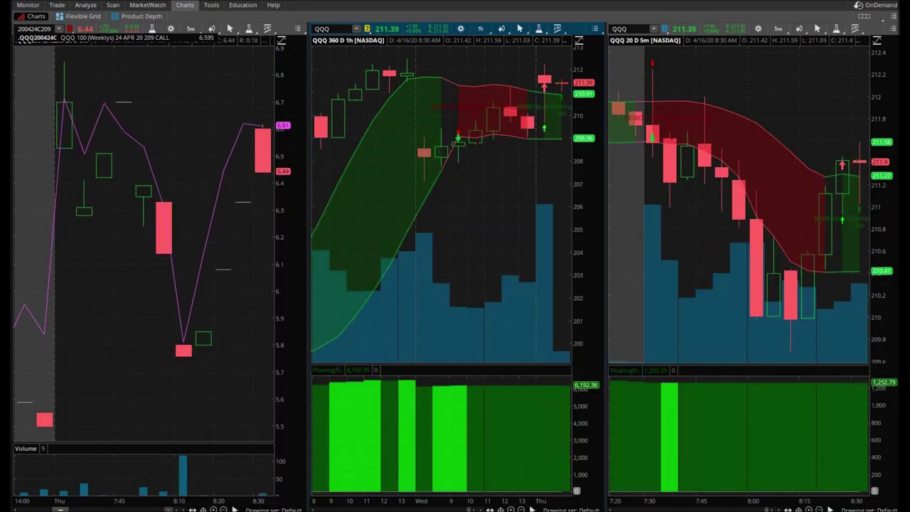
View the six-chart grid in thinkorswim, then return to the QQQ chart layout
left_click(37, 16)
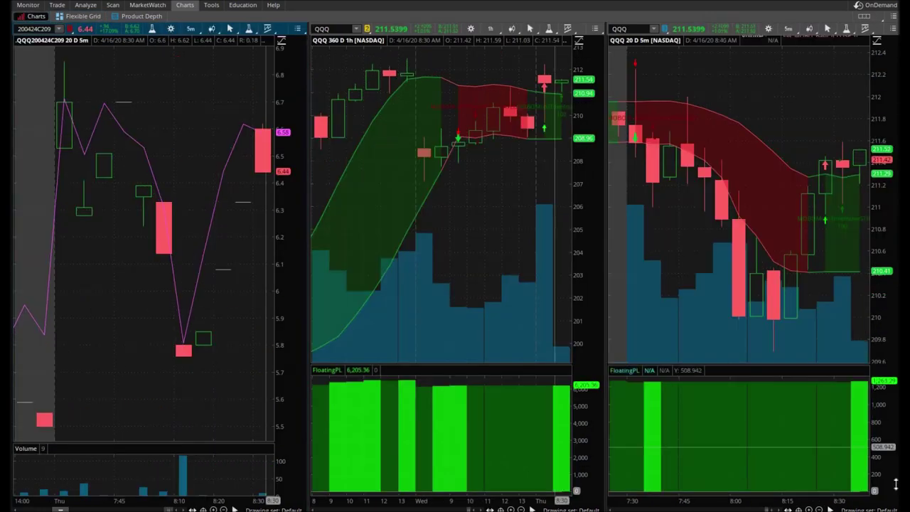
key("alt+Tab")
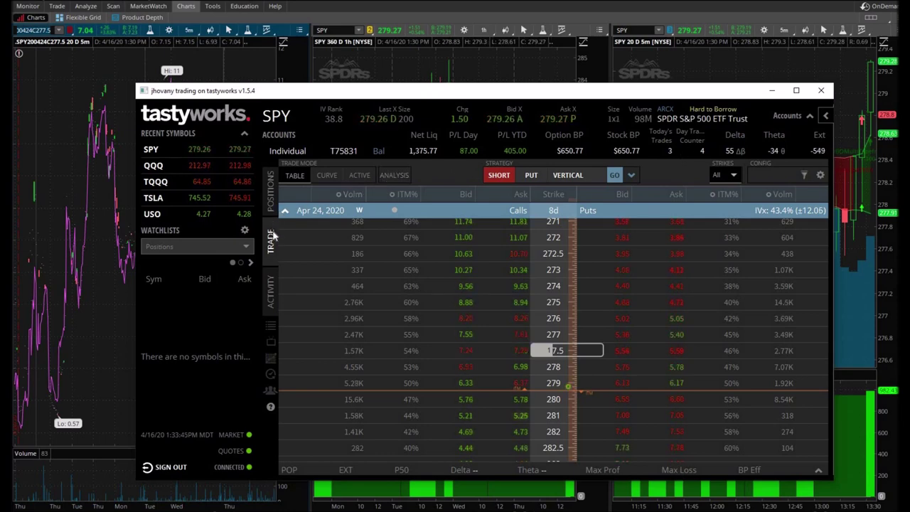
Check the SPY position and list fills showing the SPY Apr 24 277.5 call bought at 7.04
left_click_drag(366, 90, 362, 373)
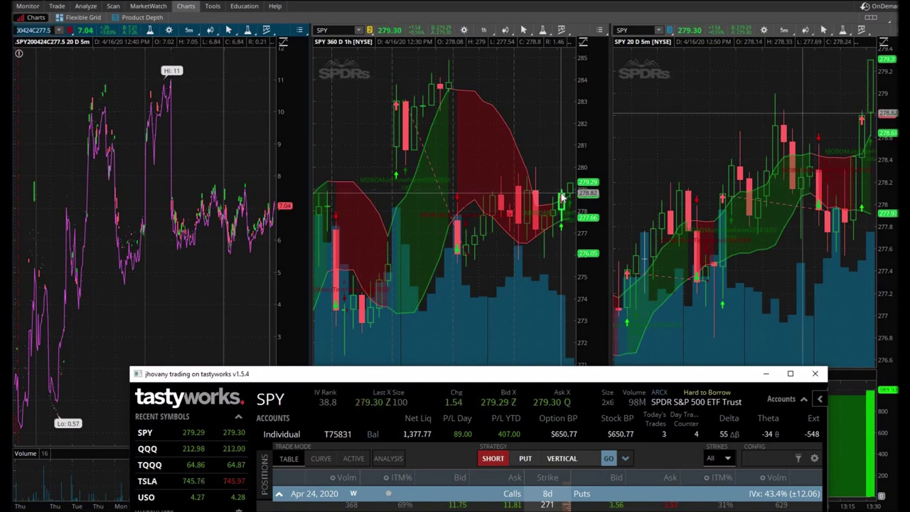
left_click_drag(493, 376, 507, 96)
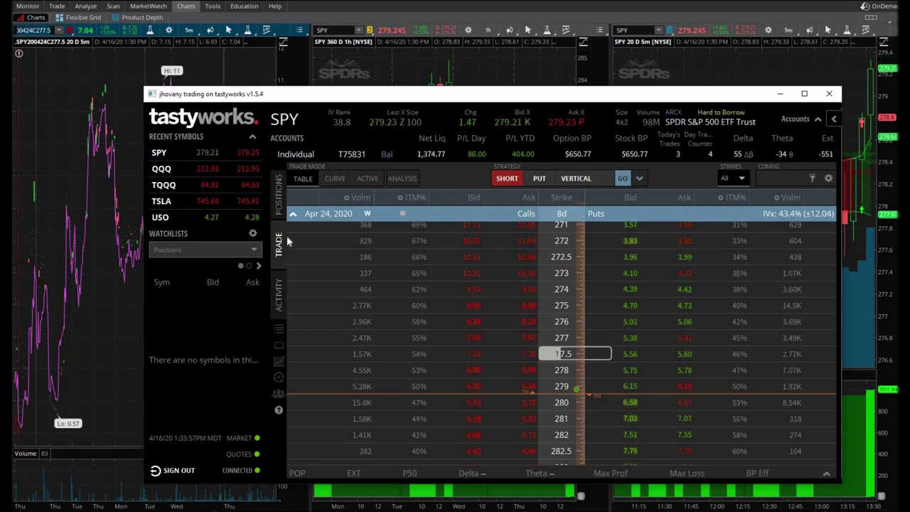
left_click(279, 193)
left_click(281, 302)
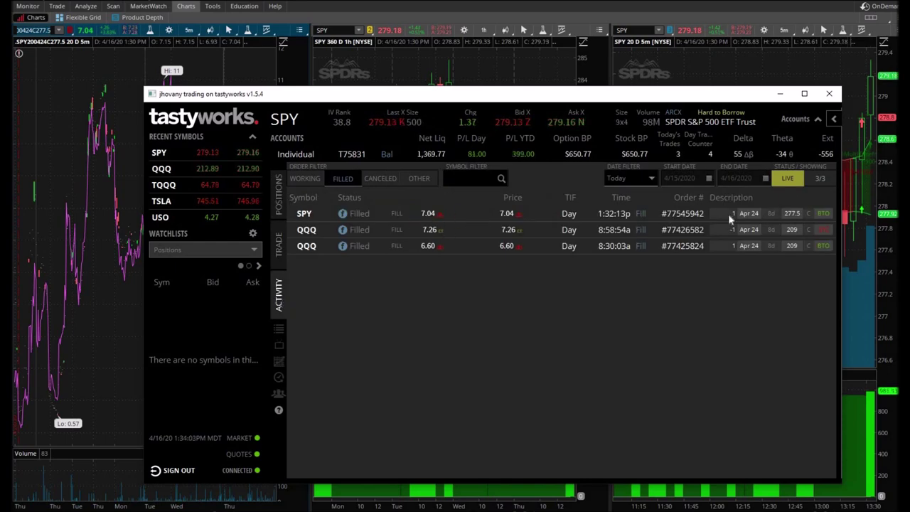
Check the SPY position, with day P/L at 102.00, and shift the tastyworks window left
left_click(278, 202)
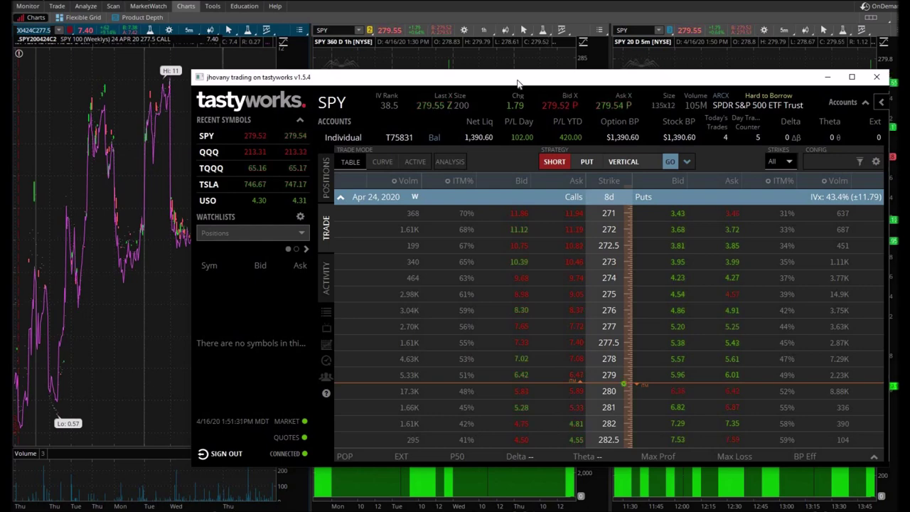
left_click_drag(536, 82, 473, 84)
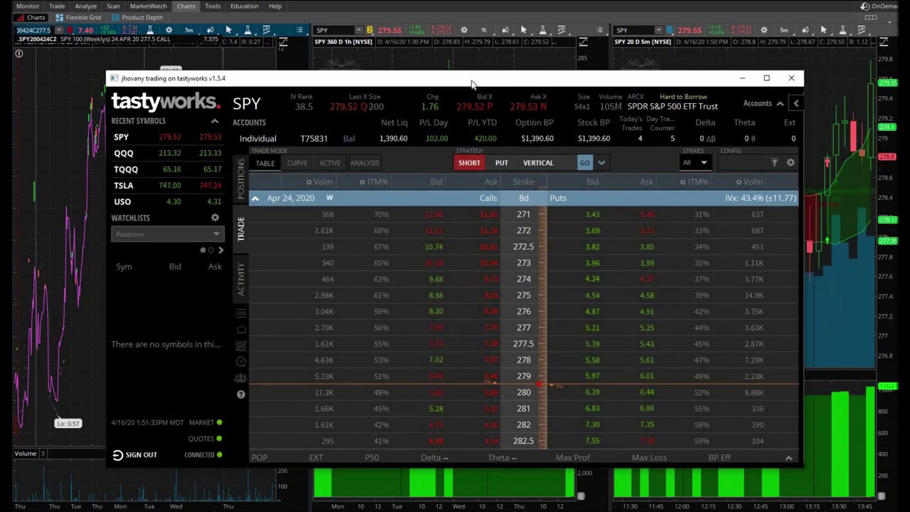
Verify no open positions and four fills, including the SPY call sold at 7.40, then return to the SPY chain
left_click(242, 182)
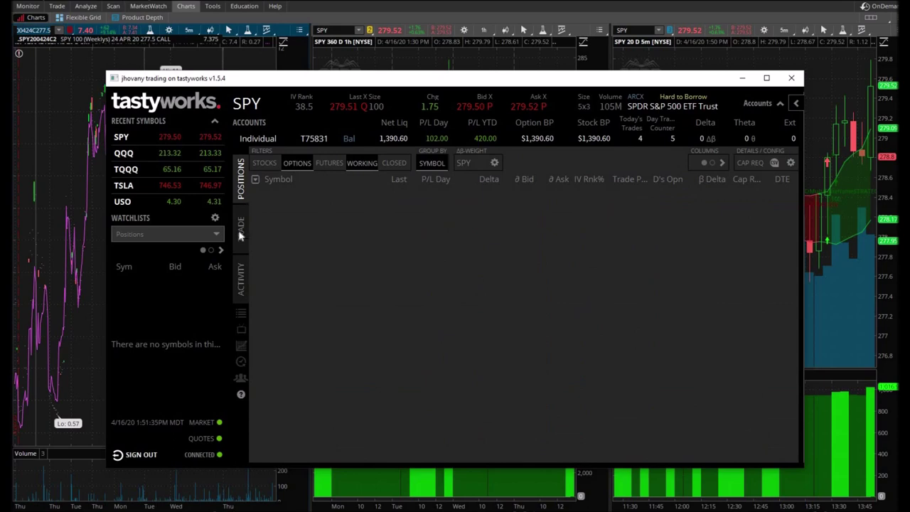
left_click(242, 280)
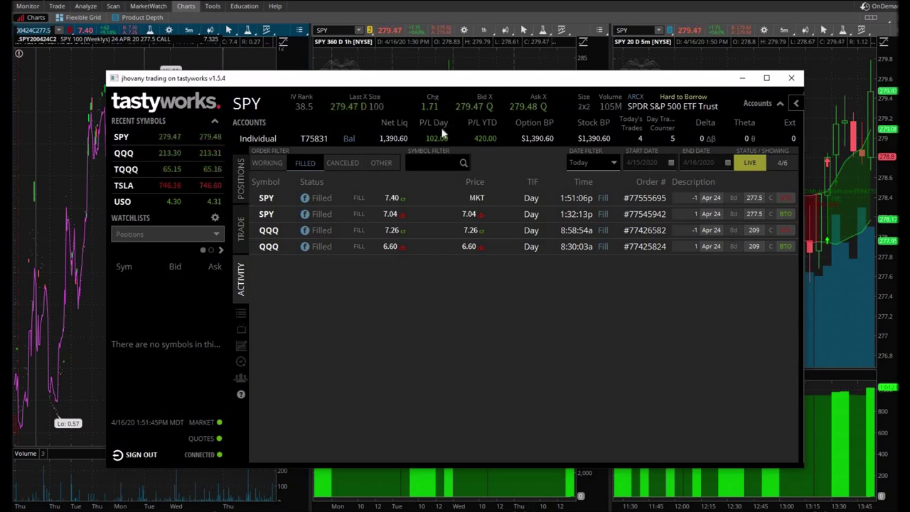
left_click(242, 187)
left_click(241, 228)
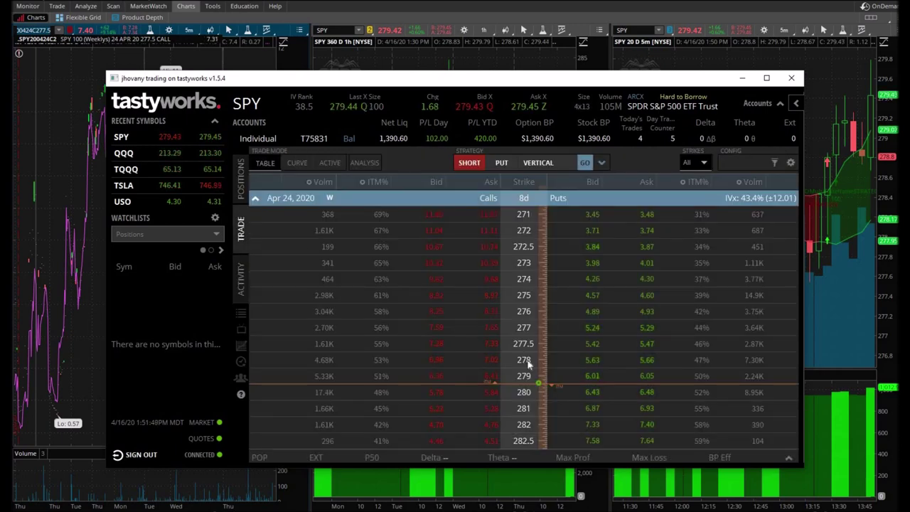